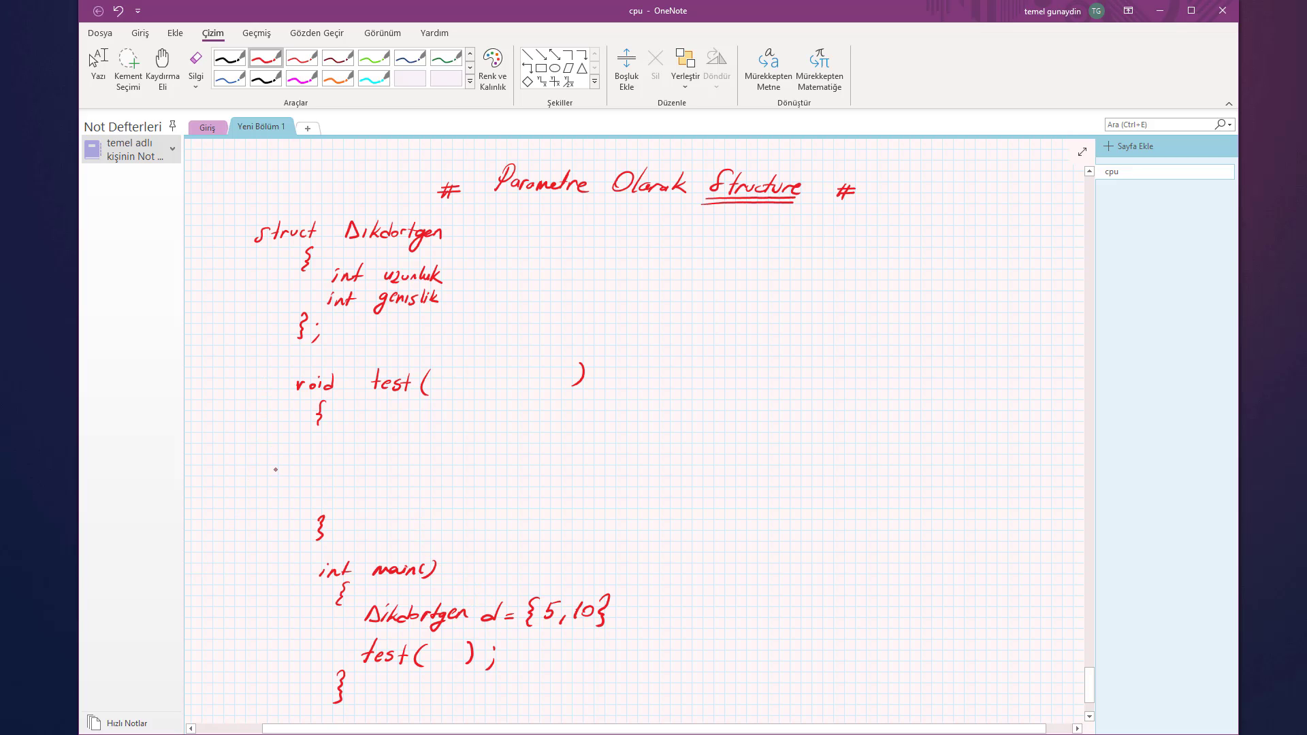
- Add an arrow before int main(), finish the name d, brace the struct block, and underline struct
{"action": "left_click_drag", "start_coordinate": [297, 573], "coordinate": [293, 582]}
{"action": "left_click_drag", "start_coordinate": [490, 622], "coordinate": [485, 635]}
{"action": "left_click_drag", "start_coordinate": [258, 212], "coordinate": [235, 344]}
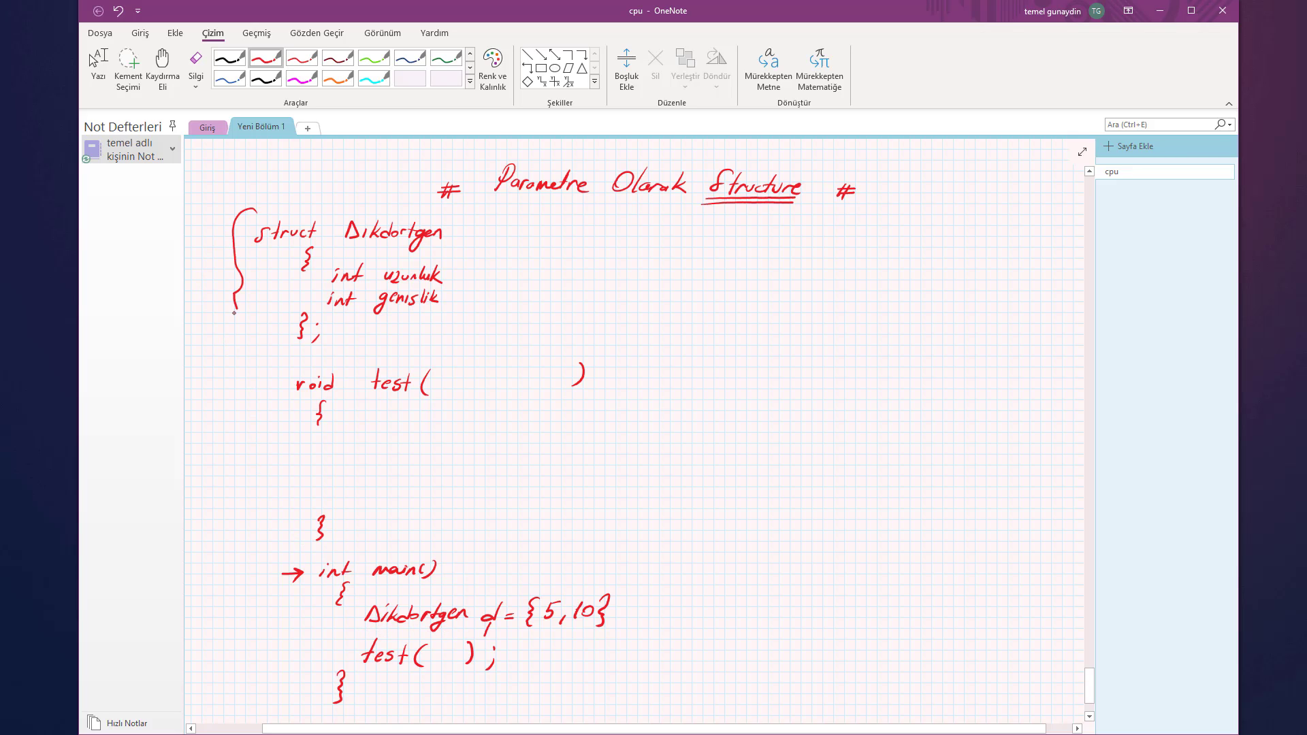
{"action": "left_click_drag", "start_coordinate": [256, 244], "coordinate": [315, 239]}
- Underline test, write d in test(d), ink Dikdortgen d2 as parameter, and arrow {5,10} to uzunluk
{"action": "left_click_drag", "start_coordinate": [373, 396], "coordinate": [409, 395]}
{"action": "mouse_move", "coordinate": [445, 643]}
{"action": "left_mouse_down"}
{"action": "mouse_move", "coordinate": [444, 674]}
{"action": "mouse_move", "coordinate": [464, 676]}
{"action": "left_mouse_up"}
{"action": "mouse_move", "coordinate": [434, 375]}
{"action": "left_mouse_down"}
{"action": "mouse_move", "coordinate": [455, 391]}
{"action": "mouse_move", "coordinate": [487, 382]}
{"action": "left_mouse_up"}
{"action": "mouse_move", "coordinate": [491, 376]}
{"action": "left_mouse_down"}
{"action": "mouse_move", "coordinate": [493, 389]}
{"action": "mouse_move", "coordinate": [502, 380]}
{"action": "mouse_move", "coordinate": [485, 406]}
{"action": "mouse_move", "coordinate": [521, 385]}
{"action": "mouse_move", "coordinate": [564, 388]}
{"action": "left_mouse_up"}
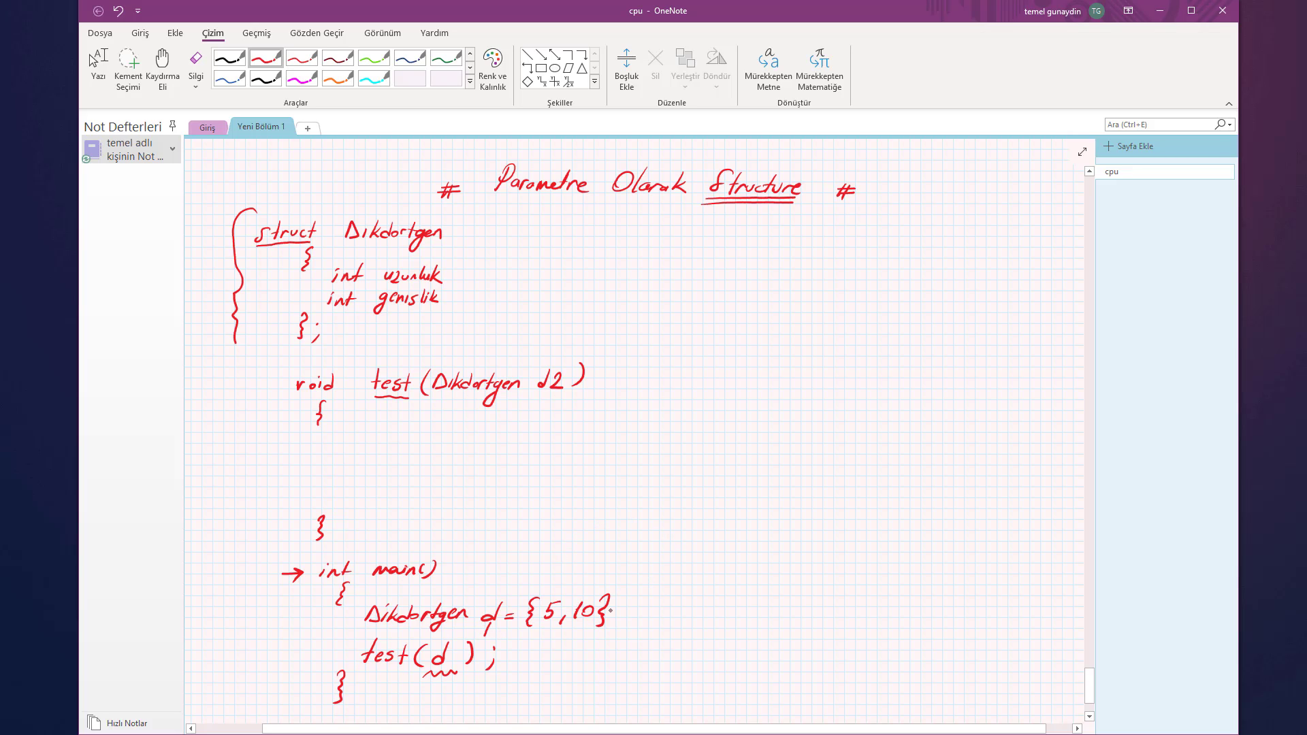
{"action": "mouse_move", "coordinate": [612, 611]}
{"action": "left_mouse_down"}
{"action": "mouse_move", "coordinate": [685, 582]}
{"action": "mouse_move", "coordinate": [679, 593]}
{"action": "left_mouse_up"}
{"action": "mouse_move", "coordinate": [711, 566]}
{"action": "left_mouse_down"}
{"action": "mouse_move", "coordinate": [774, 574]}
{"action": "mouse_move", "coordinate": [709, 616]}
{"action": "mouse_move", "coordinate": [775, 606]}
{"action": "left_mouse_up"}
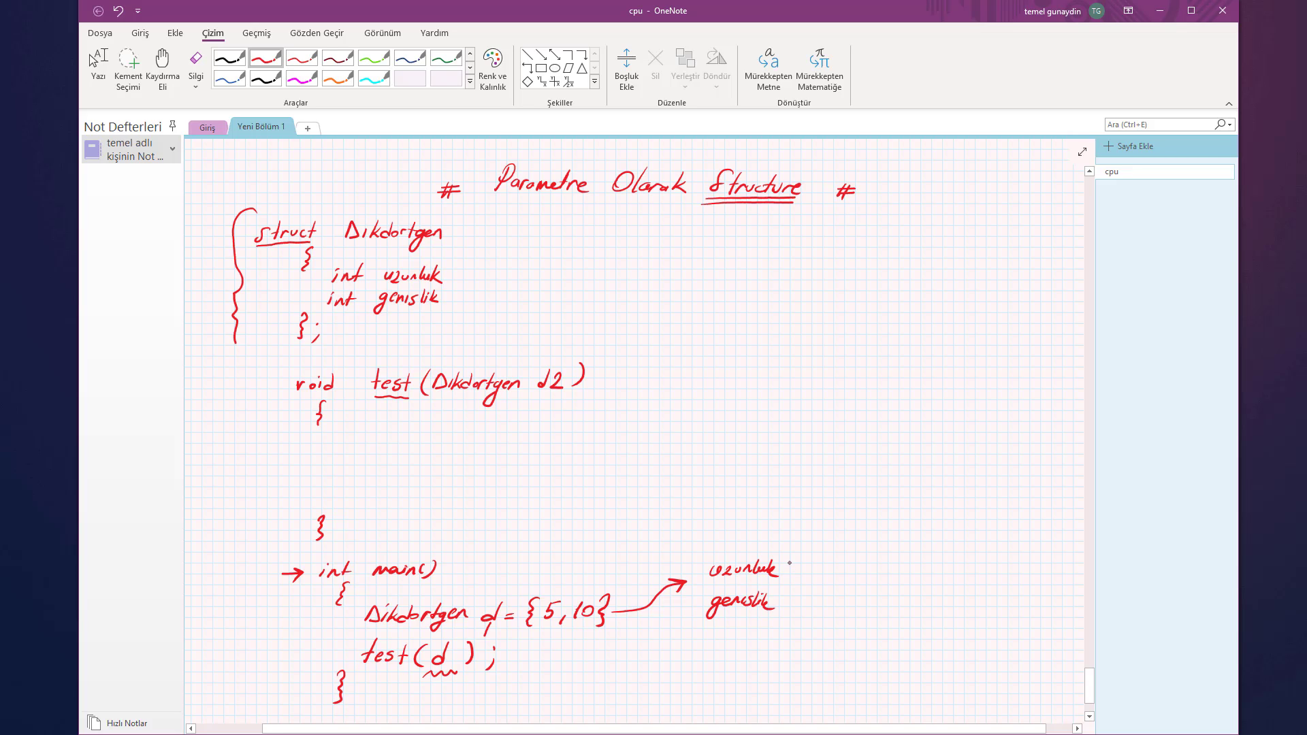
- Finish genislik, draw memory box d beside the labels, and fill in 5 and 10
{"action": "mouse_move", "coordinate": [794, 547]}
{"action": "left_mouse_down"}
{"action": "mouse_move", "coordinate": [783, 605]}
{"action": "mouse_move", "coordinate": [832, 613]}
{"action": "mouse_move", "coordinate": [864, 557]}
{"action": "mouse_move", "coordinate": [793, 546]}
{"action": "mouse_move", "coordinate": [862, 582]}
{"action": "left_mouse_up"}
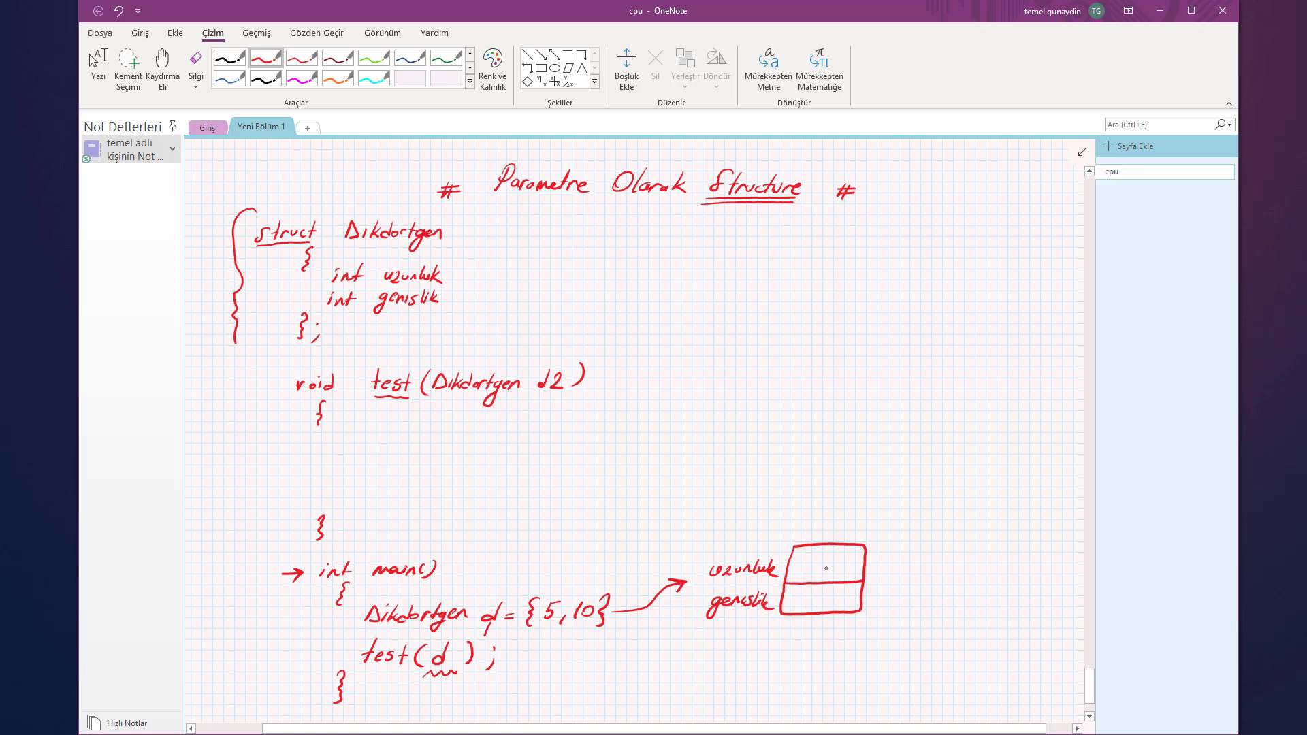
{"action": "left_click_drag", "start_coordinate": [831, 520], "coordinate": [825, 538]}
{"action": "mouse_move", "coordinate": [818, 557]}
{"action": "left_mouse_down"}
{"action": "mouse_move", "coordinate": [814, 575]}
{"action": "mouse_move", "coordinate": [835, 557]}
{"action": "mouse_move", "coordinate": [803, 608]}
{"action": "mouse_move", "coordinate": [825, 596]}
{"action": "left_mouse_up"}
- Draw a separate d2 box labelled uzunluk with 5 in its upper cell
{"action": "mouse_move", "coordinate": [696, 382]}
{"action": "left_mouse_down"}
{"action": "mouse_move", "coordinate": [715, 391]}
{"action": "mouse_move", "coordinate": [732, 439]}
{"action": "mouse_move", "coordinate": [656, 403]}
{"action": "left_mouse_up"}
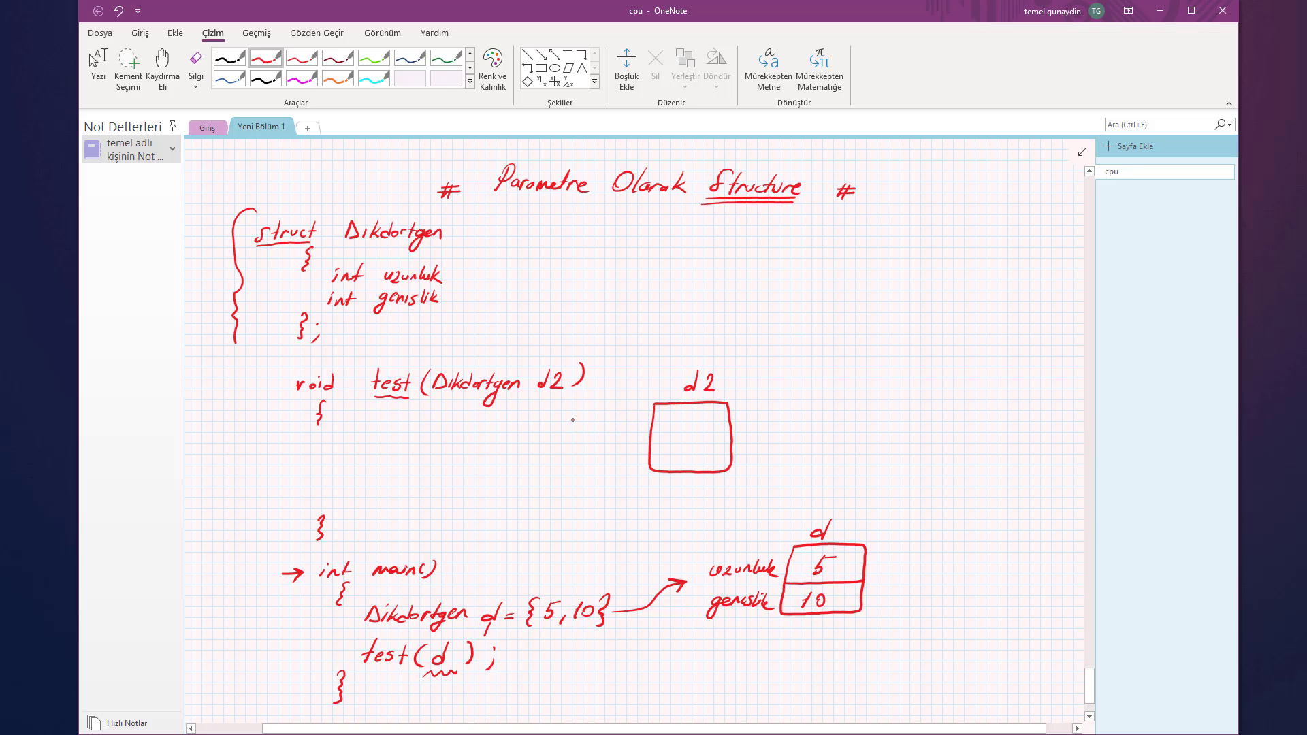
{"action": "mouse_move", "coordinate": [574, 420]}
{"action": "left_mouse_down"}
{"action": "mouse_move", "coordinate": [623, 425]}
{"action": "mouse_move", "coordinate": [584, 455]}
{"action": "mouse_move", "coordinate": [624, 448]}
{"action": "mouse_move", "coordinate": [638, 462]}
{"action": "mouse_move", "coordinate": [732, 434]}
{"action": "mouse_move", "coordinate": [680, 433]}
{"action": "left_mouse_up"}
{"action": "mouse_move", "coordinate": [682, 417]}
{"action": "left_mouse_down"}
{"action": "mouse_move", "coordinate": [679, 462]}
{"action": "mouse_move", "coordinate": [687, 453]}
{"action": "left_mouse_up"}
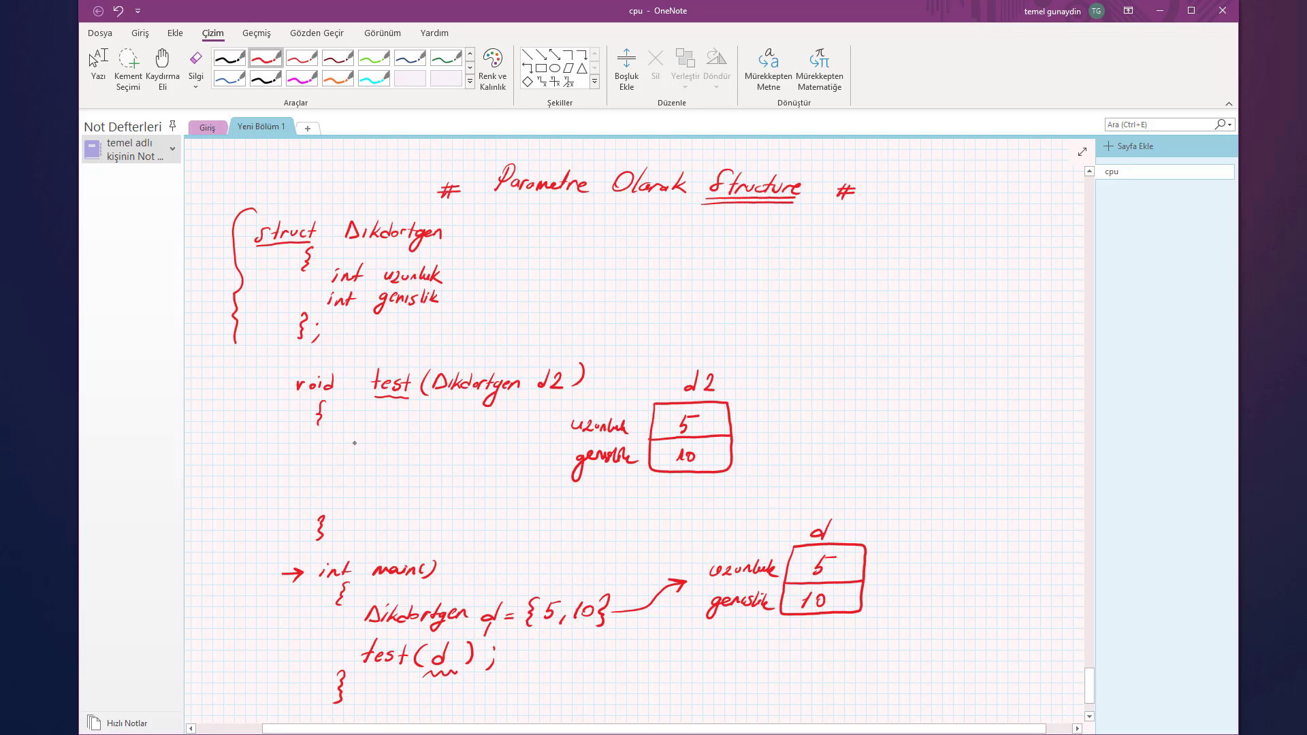
- Write d2.uzunluk=20 inside test and cross out d2's 5, replacing it with 20
{"action": "mouse_move", "coordinate": [368, 439]}
{"action": "left_mouse_down"}
{"action": "mouse_move", "coordinate": [369, 451]}
{"action": "mouse_move", "coordinate": [437, 449]}
{"action": "left_mouse_up"}
{"action": "mouse_move", "coordinate": [441, 433]}
{"action": "left_mouse_down"}
{"action": "mouse_move", "coordinate": [441, 450]}
{"action": "mouse_move", "coordinate": [471, 445]}
{"action": "left_mouse_up"}
{"action": "left_click_drag", "start_coordinate": [463, 449], "coordinate": [497, 438]}
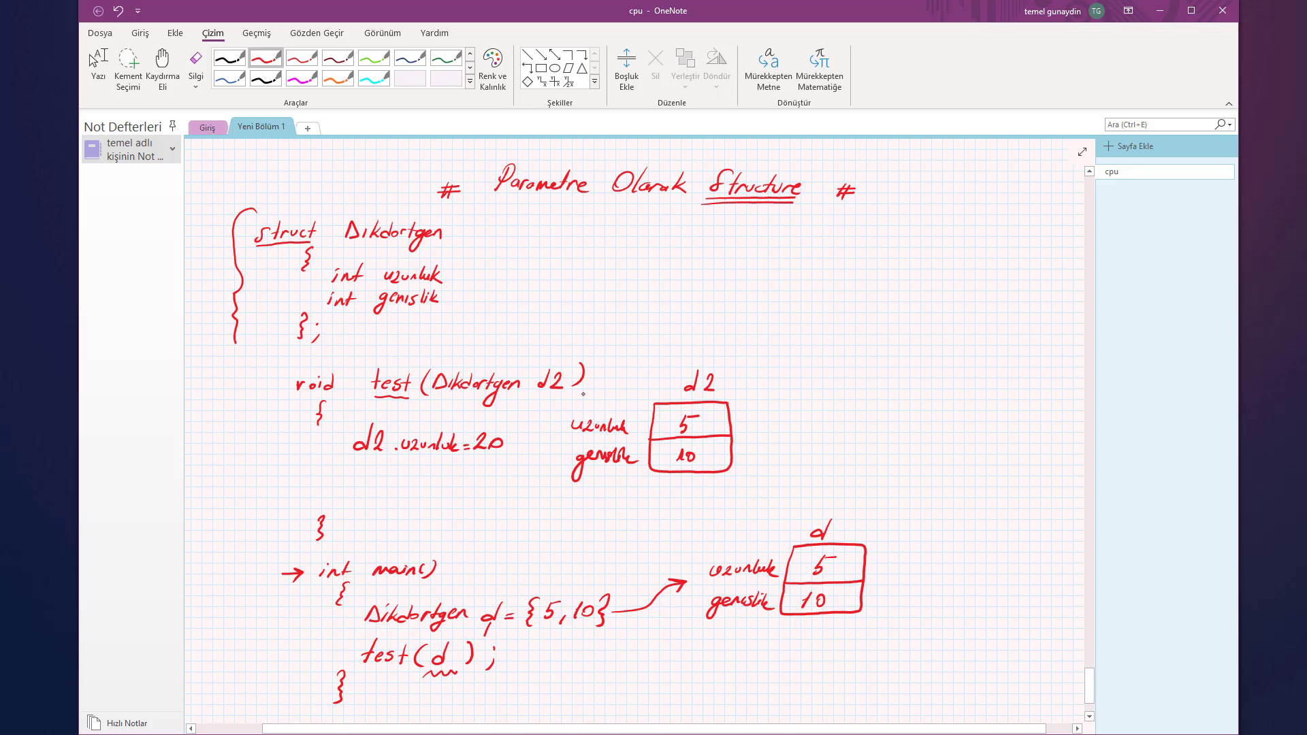
{"action": "mouse_move", "coordinate": [700, 412]}
{"action": "left_mouse_down"}
{"action": "mouse_move", "coordinate": [661, 436]}
{"action": "mouse_move", "coordinate": [708, 424]}
{"action": "mouse_move", "coordinate": [721, 436]}
{"action": "left_mouse_up"}
- Maximize the window and rewrite test's parameter as Dikdortgen &d2
{"action": "key", "text": "super+Up"}
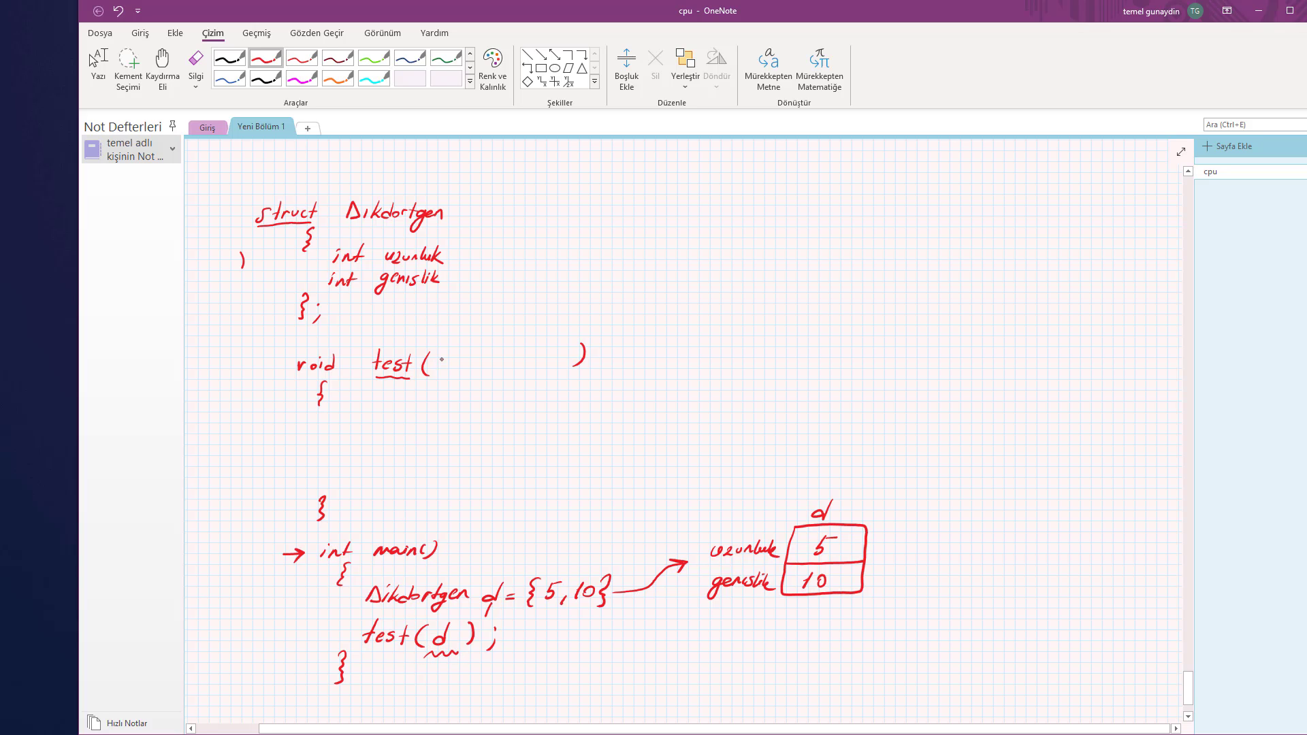
{"action": "mouse_move", "coordinate": [439, 355]}
{"action": "left_mouse_down"}
{"action": "mouse_move", "coordinate": [440, 376]}
{"action": "mouse_move", "coordinate": [473, 355]}
{"action": "mouse_move", "coordinate": [479, 374]}
{"action": "mouse_move", "coordinate": [496, 363]}
{"action": "mouse_move", "coordinate": [503, 374]}
{"action": "left_mouse_up"}
{"action": "mouse_move", "coordinate": [501, 366]}
{"action": "left_mouse_down"}
{"action": "mouse_move", "coordinate": [513, 363]}
{"action": "mouse_move", "coordinate": [499, 390]}
{"action": "mouse_move", "coordinate": [524, 365]}
{"action": "mouse_move", "coordinate": [562, 372]}
{"action": "left_mouse_up"}
{"action": "left_click_drag", "start_coordinate": [563, 366], "coordinate": [578, 371]}
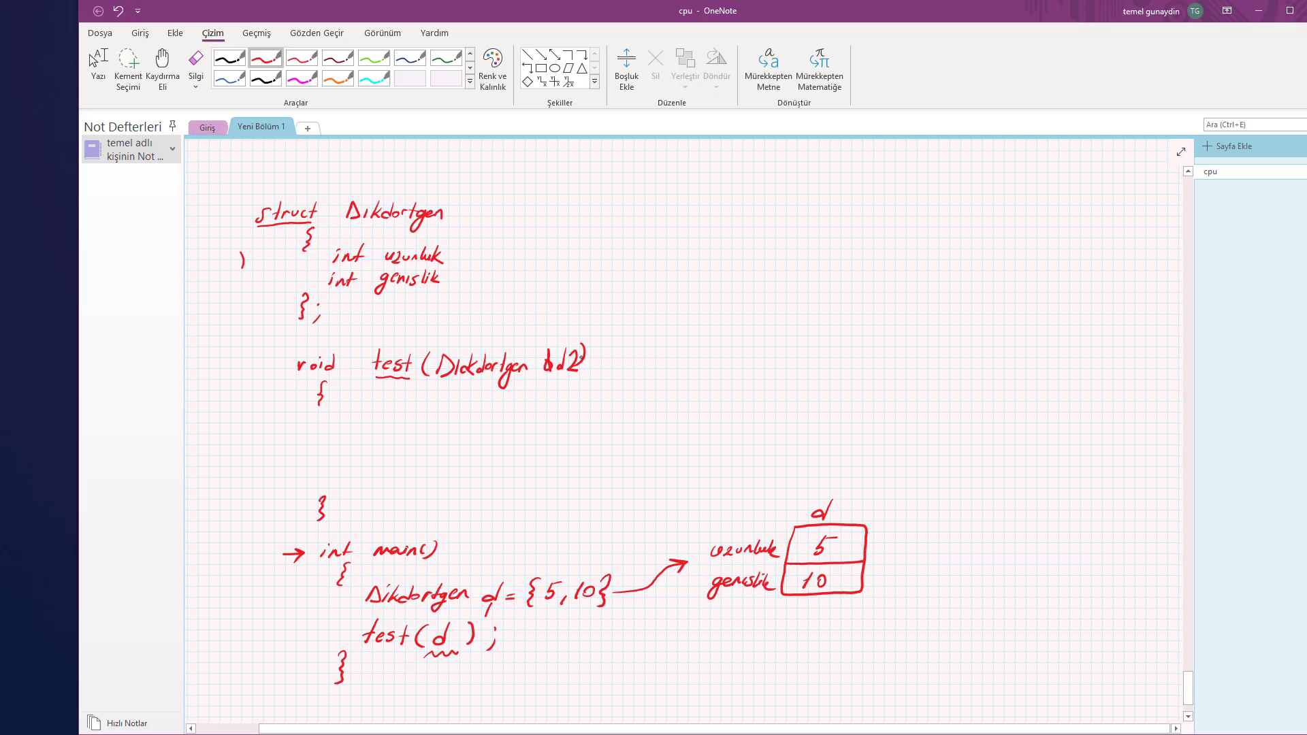
- Erase the stray strokes before d2 with the Silgi eraser and return to red ink
{"action": "left_click", "coordinate": [196, 61]}
{"action": "mouse_move", "coordinate": [561, 359]}
{"action": "left_mouse_down"}
{"action": "mouse_move", "coordinate": [553, 370]}
{"action": "mouse_move", "coordinate": [578, 357]}
{"action": "mouse_move", "coordinate": [558, 383]}
{"action": "mouse_move", "coordinate": [600, 378]}
{"action": "left_mouse_up"}
{"action": "left_click", "coordinate": [265, 58]}
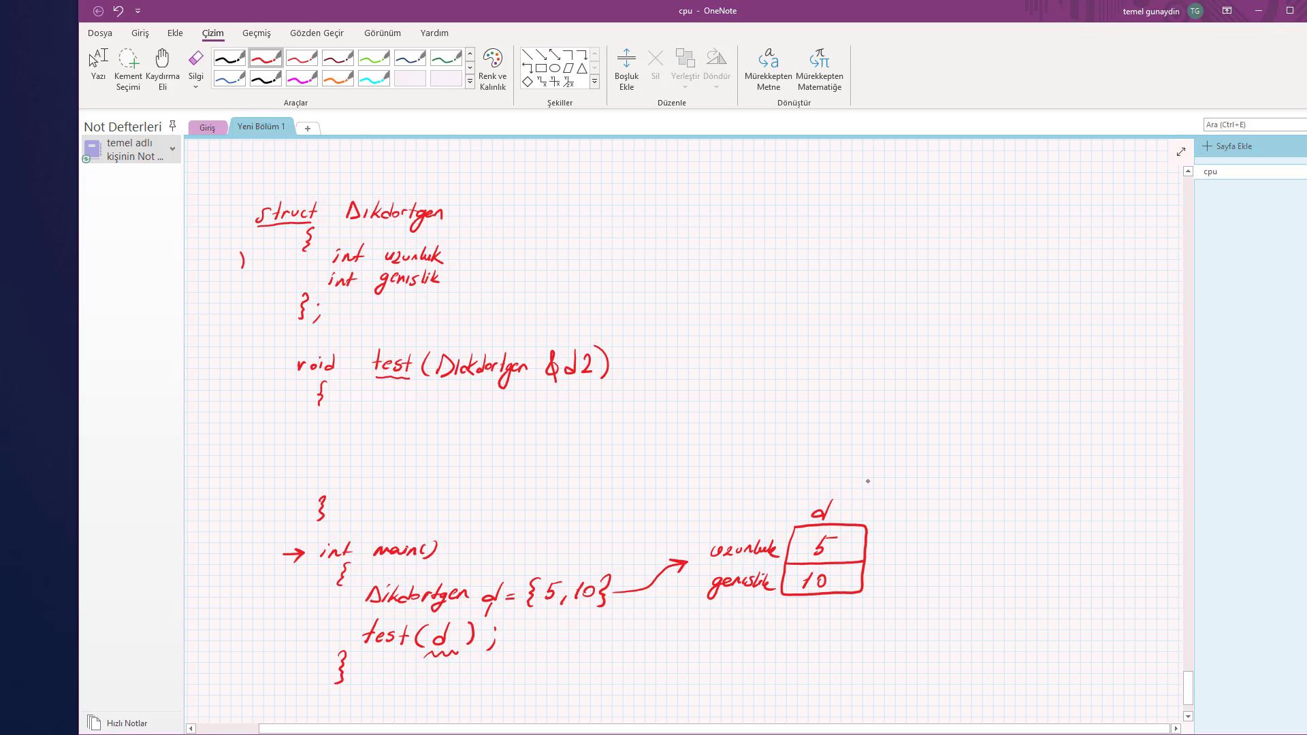
- Label the box d/d2, write d2.uzunluk=20 in test, cross out the 5, dot Dıkdortgen's i
{"action": "mouse_move", "coordinate": [869, 479]}
{"action": "left_mouse_down"}
{"action": "mouse_move", "coordinate": [817, 525]}
{"action": "mouse_move", "coordinate": [863, 509]}
{"action": "left_mouse_up"}
{"action": "mouse_move", "coordinate": [860, 510]}
{"action": "left_mouse_down"}
{"action": "mouse_move", "coordinate": [851, 517]}
{"action": "mouse_move", "coordinate": [884, 518]}
{"action": "left_mouse_up"}
{"action": "mouse_move", "coordinate": [413, 406]}
{"action": "left_mouse_down"}
{"action": "mouse_move", "coordinate": [402, 431]}
{"action": "mouse_move", "coordinate": [521, 434]}
{"action": "left_mouse_up"}
{"action": "left_click_drag", "start_coordinate": [524, 430], "coordinate": [564, 423]}
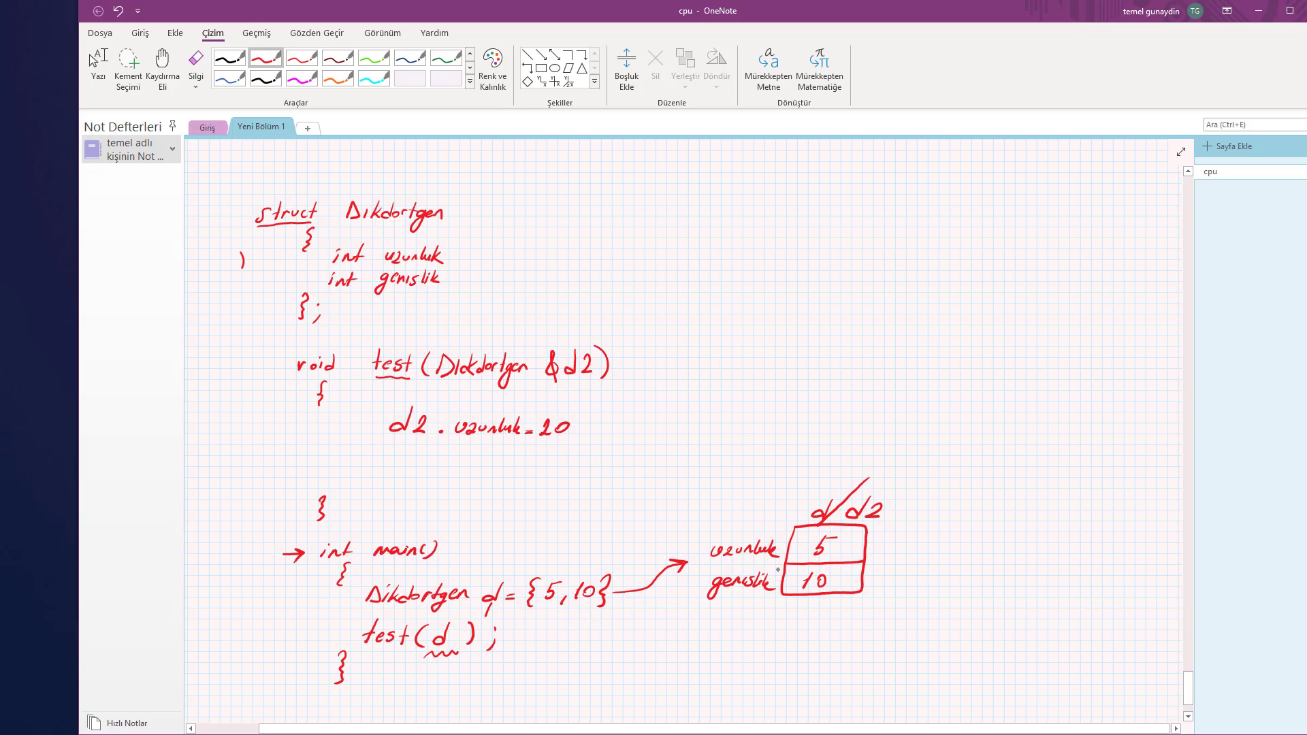
{"action": "mouse_move", "coordinate": [840, 532]}
{"action": "left_mouse_down"}
{"action": "mouse_move", "coordinate": [798, 559]}
{"action": "mouse_move", "coordinate": [852, 550]}
{"action": "left_mouse_up"}
{"action": "left_click_drag", "start_coordinate": [461, 351], "coordinate": [467, 346]}
- Erase the & before d2 and the old d2.uzunluk=20 assignment with the Silgi eraser
{"action": "left_click", "coordinate": [196, 62]}
{"action": "left_click", "coordinate": [552, 358]}
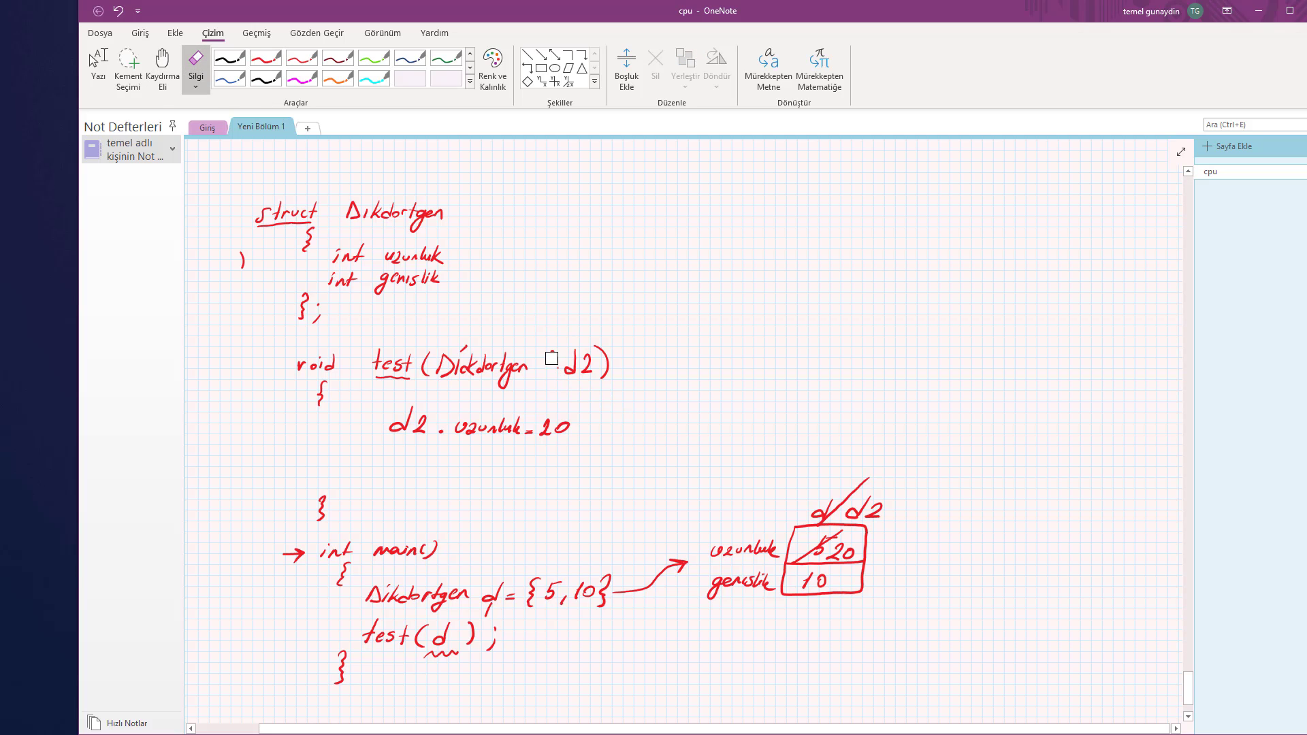
{"action": "mouse_move", "coordinate": [405, 424]}
{"action": "left_mouse_down"}
{"action": "mouse_move", "coordinate": [514, 420]}
{"action": "mouse_move", "coordinate": [529, 435]}
{"action": "left_mouse_up"}
{"action": "left_click", "coordinate": [162, 65]}
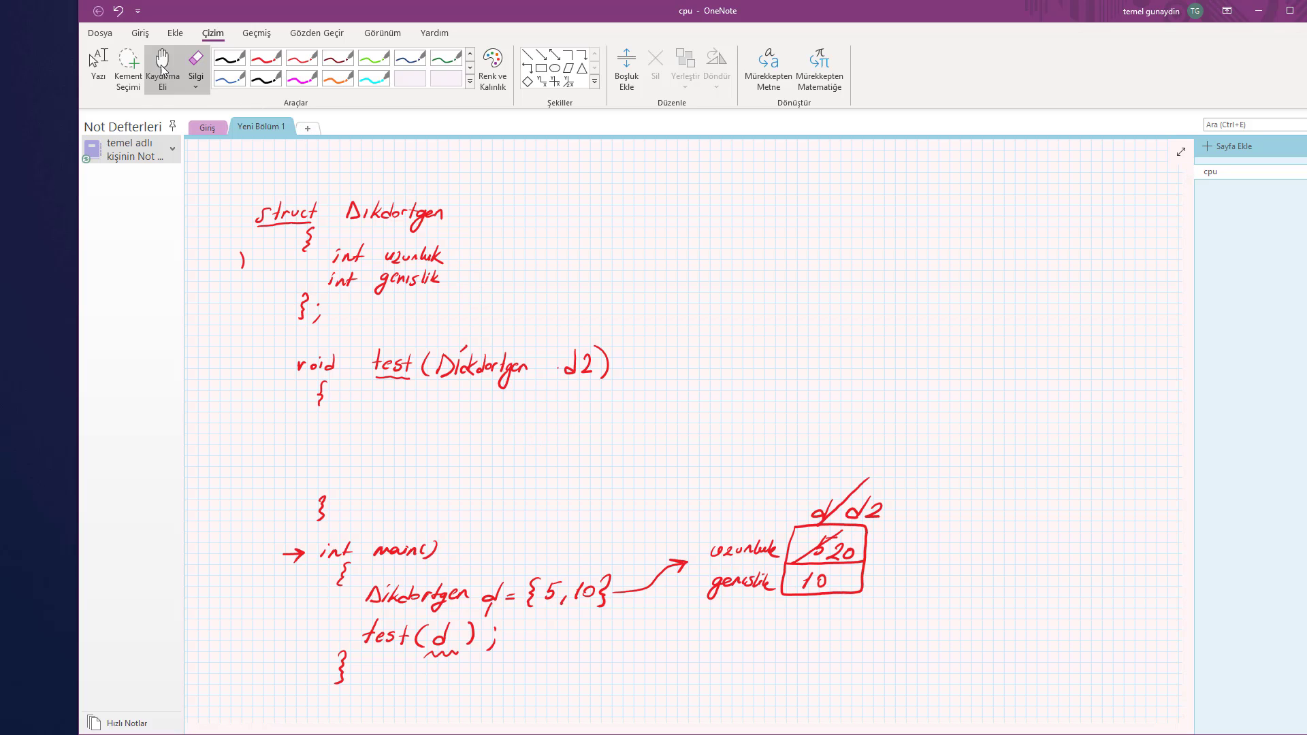
{"action": "left_click", "coordinate": [266, 58]}
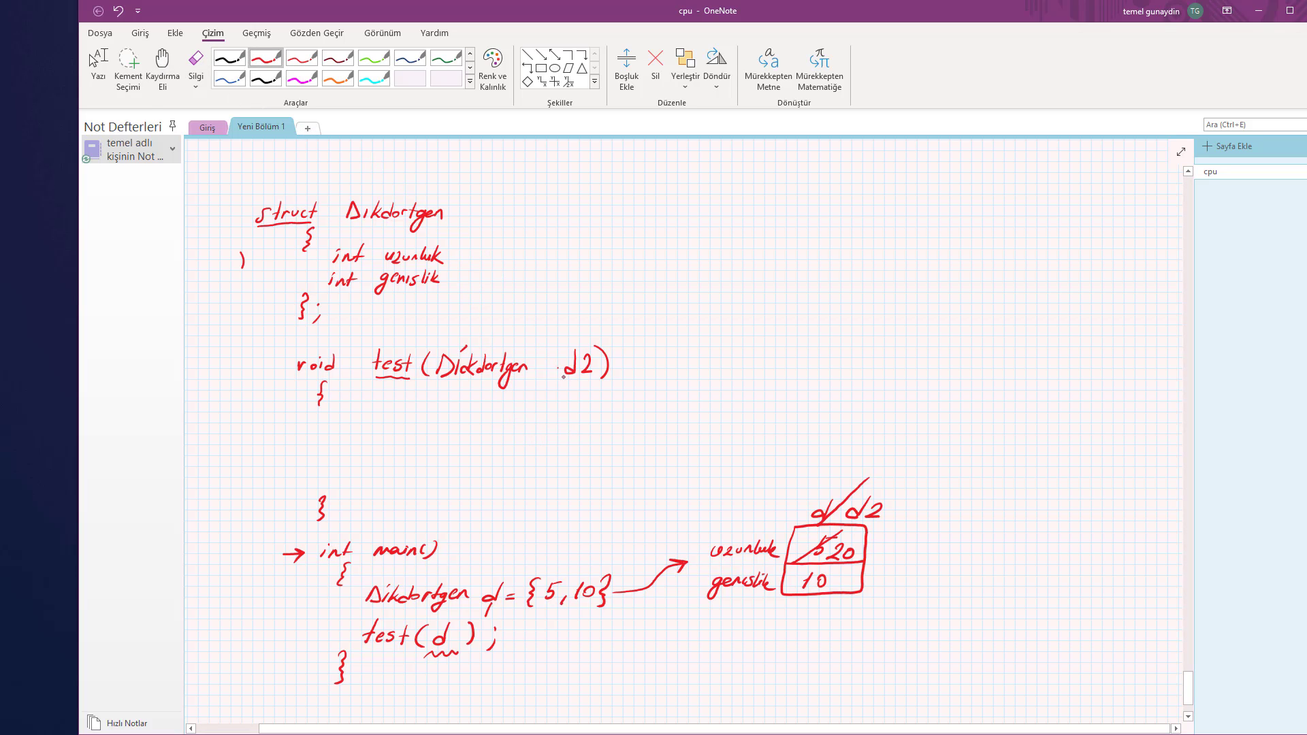
- Write *d2 and &d, draw pointer box d2 arrowing to d, and write d2-> in test
{"action": "mouse_move", "coordinate": [547, 371]}
{"action": "left_mouse_down"}
{"action": "mouse_move", "coordinate": [563, 369]}
{"action": "mouse_move", "coordinate": [556, 384]}
{"action": "left_mouse_up"}
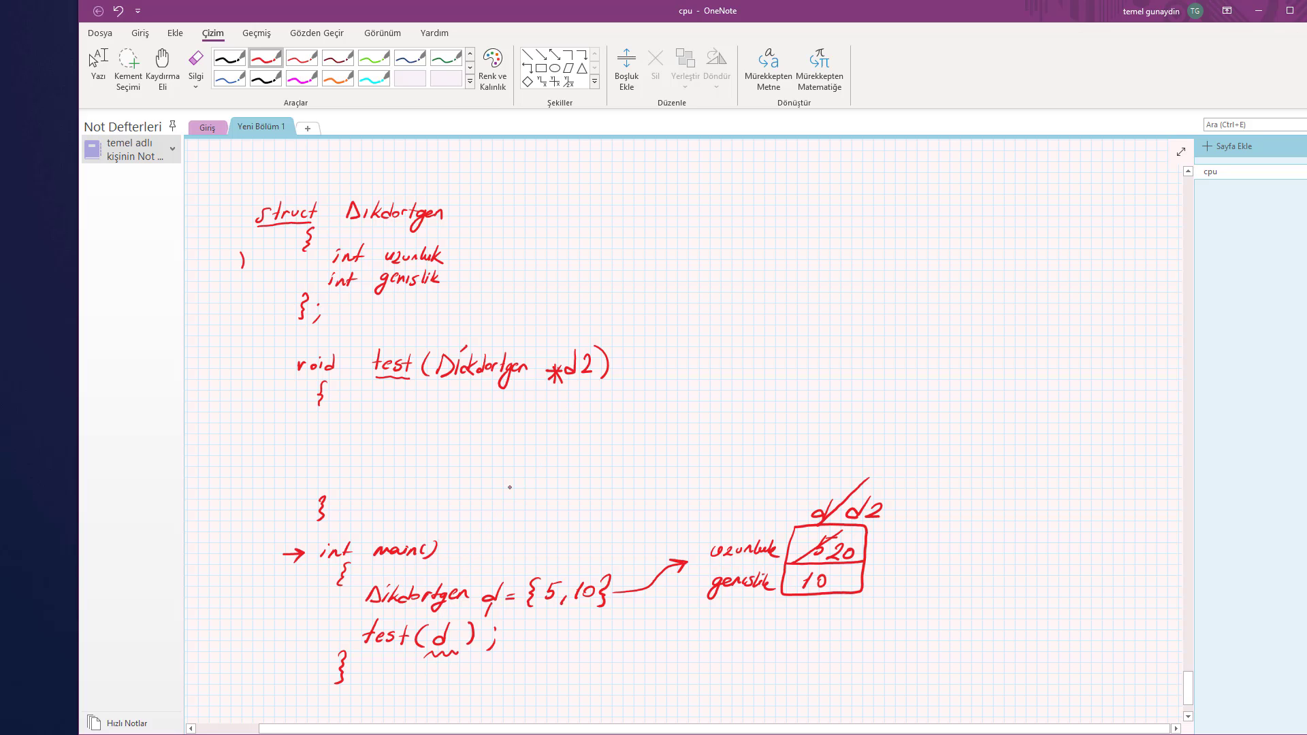
{"action": "left_click_drag", "start_coordinate": [432, 636], "coordinate": [429, 654]}
{"action": "left_click_drag", "start_coordinate": [692, 359], "coordinate": [691, 385]}
{"action": "mouse_move", "coordinate": [690, 376]}
{"action": "left_mouse_down"}
{"action": "mouse_move", "coordinate": [713, 384]}
{"action": "mouse_move", "coordinate": [684, 413]}
{"action": "mouse_move", "coordinate": [709, 419]}
{"action": "mouse_move", "coordinate": [702, 398]}
{"action": "mouse_move", "coordinate": [682, 398]}
{"action": "mouse_move", "coordinate": [776, 509]}
{"action": "mouse_move", "coordinate": [776, 495]}
{"action": "mouse_move", "coordinate": [885, 508]}
{"action": "left_mouse_up"}
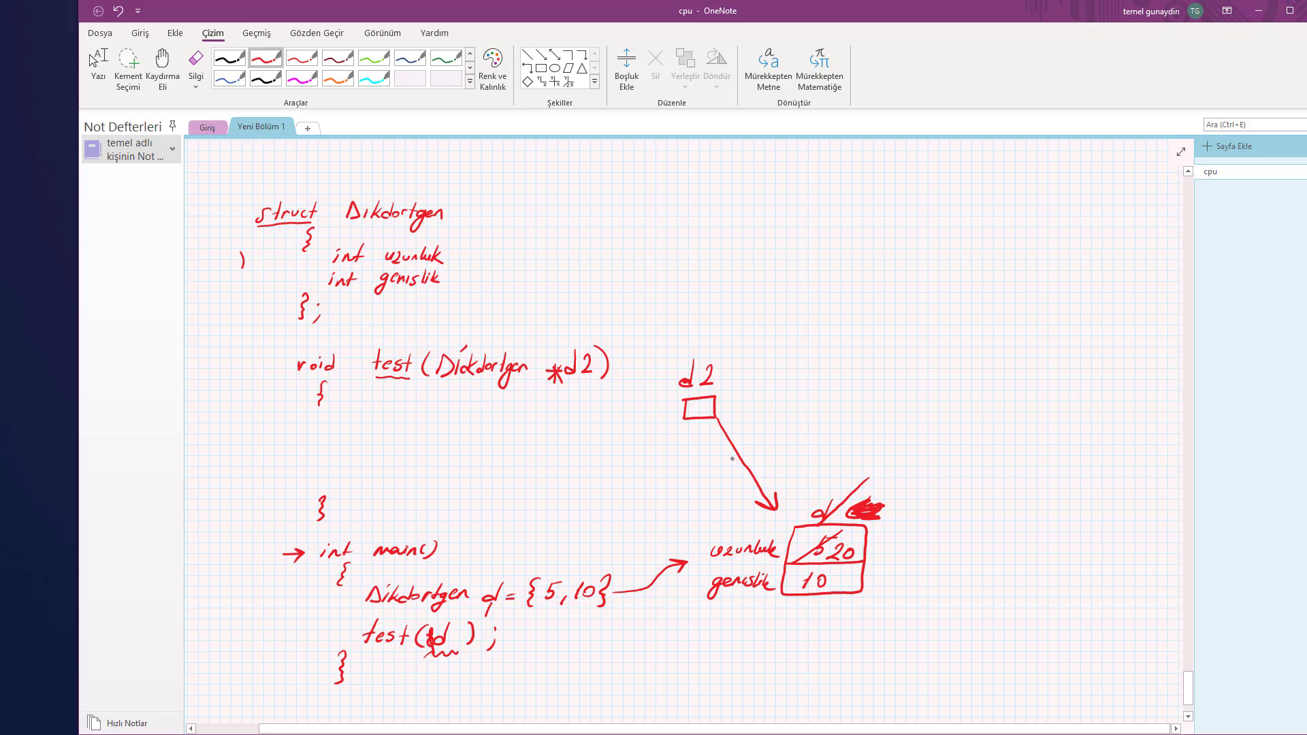
{"action": "mouse_move", "coordinate": [395, 410]}
{"action": "left_mouse_down"}
{"action": "mouse_move", "coordinate": [386, 437]}
{"action": "mouse_move", "coordinate": [376, 432]}
{"action": "mouse_move", "coordinate": [412, 436]}
{"action": "left_mouse_up"}
{"action": "mouse_move", "coordinate": [429, 434]}
{"action": "left_mouse_down"}
{"action": "mouse_move", "coordinate": [456, 433]}
{"action": "mouse_move", "coordinate": [461, 446]}
{"action": "mouse_move", "coordinate": [500, 430]}
{"action": "mouse_move", "coordinate": [575, 434]}
{"action": "mouse_move", "coordinate": [593, 420]}
{"action": "left_mouse_up"}
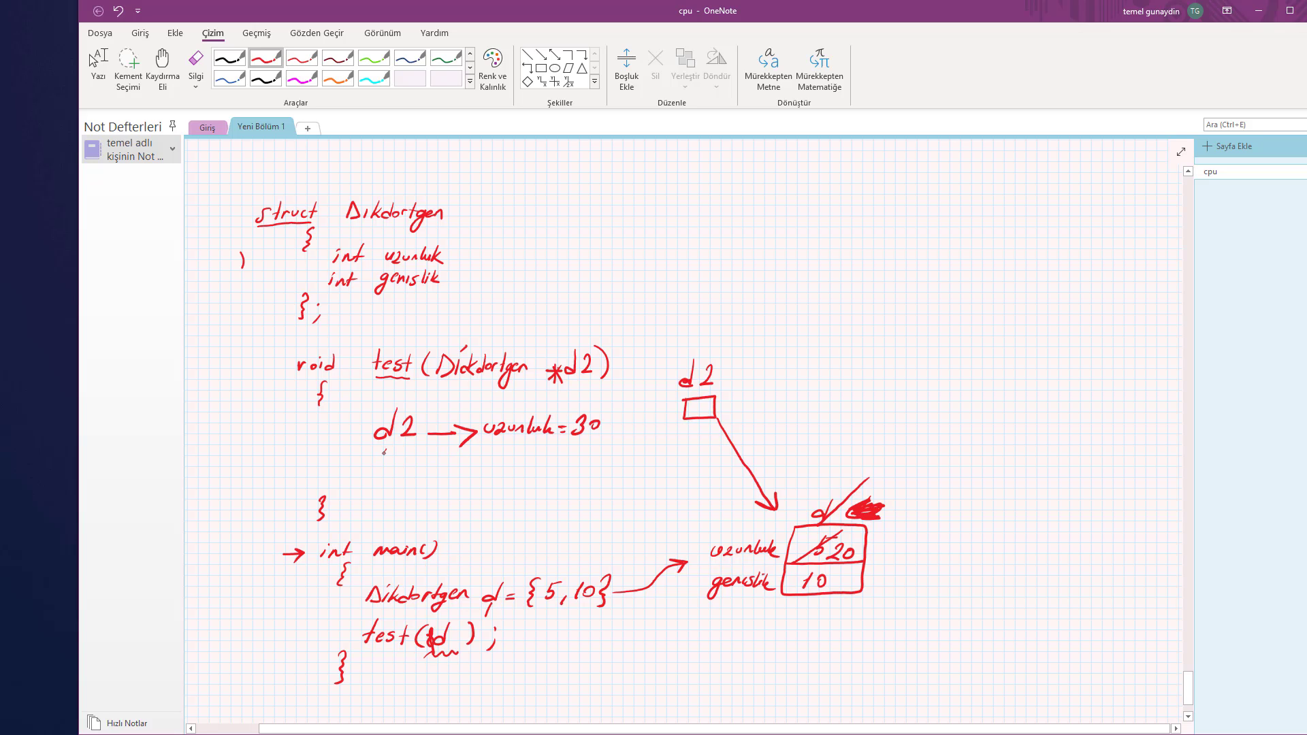
- Write d2->genislik=20 as a second line inside test
{"action": "mouse_move", "coordinate": [383, 461]}
{"action": "left_mouse_down"}
{"action": "mouse_move", "coordinate": [463, 485]}
{"action": "mouse_move", "coordinate": [504, 472]}
{"action": "left_mouse_up"}
{"action": "left_click_drag", "start_coordinate": [513, 464], "coordinate": [511, 472]}
{"action": "left_click_drag", "start_coordinate": [519, 463], "coordinate": [548, 469]}
{"action": "left_click_drag", "start_coordinate": [542, 463], "coordinate": [587, 458]}
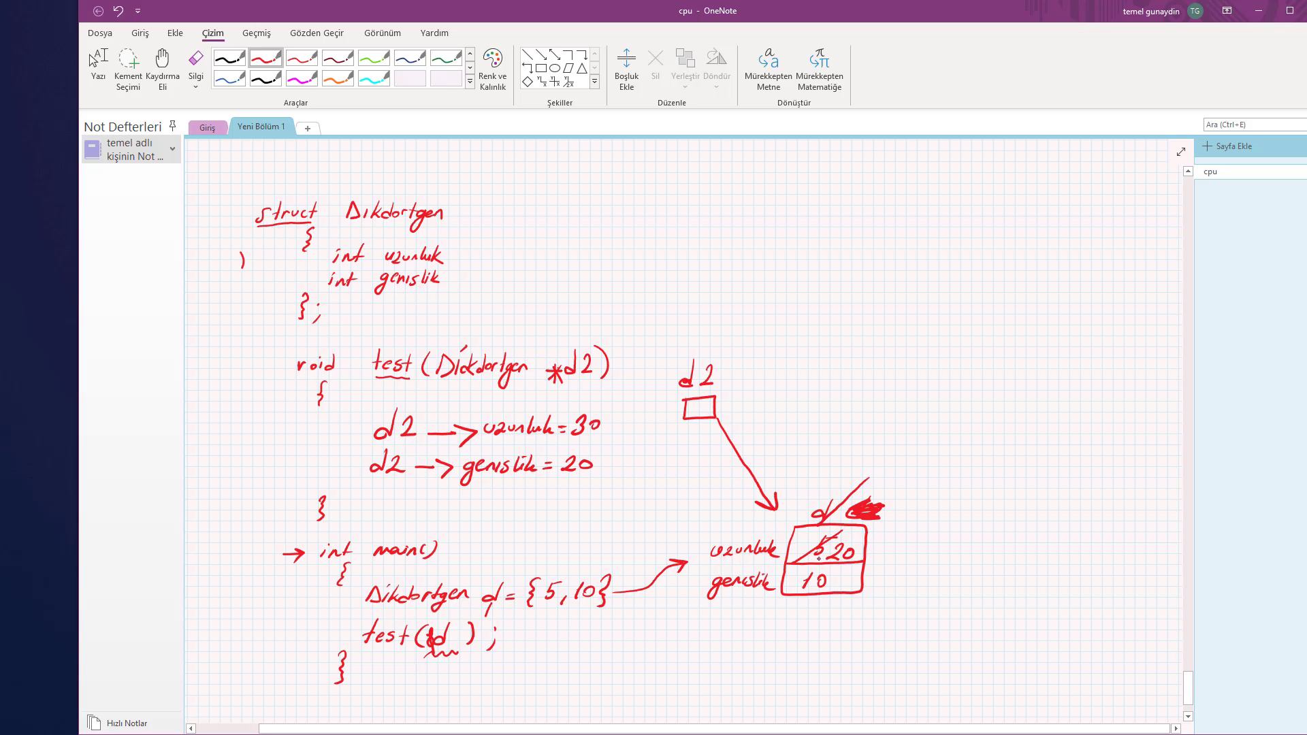
- Change the box's uzunluk value to 30, wavy-underline the arrow operator, and start writing (*d2)
{"action": "mouse_move", "coordinate": [817, 558]}
{"action": "left_mouse_down"}
{"action": "mouse_move", "coordinate": [889, 545]}
{"action": "mouse_move", "coordinate": [801, 592]}
{"action": "mouse_move", "coordinate": [850, 580]}
{"action": "left_mouse_up"}
{"action": "left_click_drag", "start_coordinate": [430, 447], "coordinate": [476, 445]}
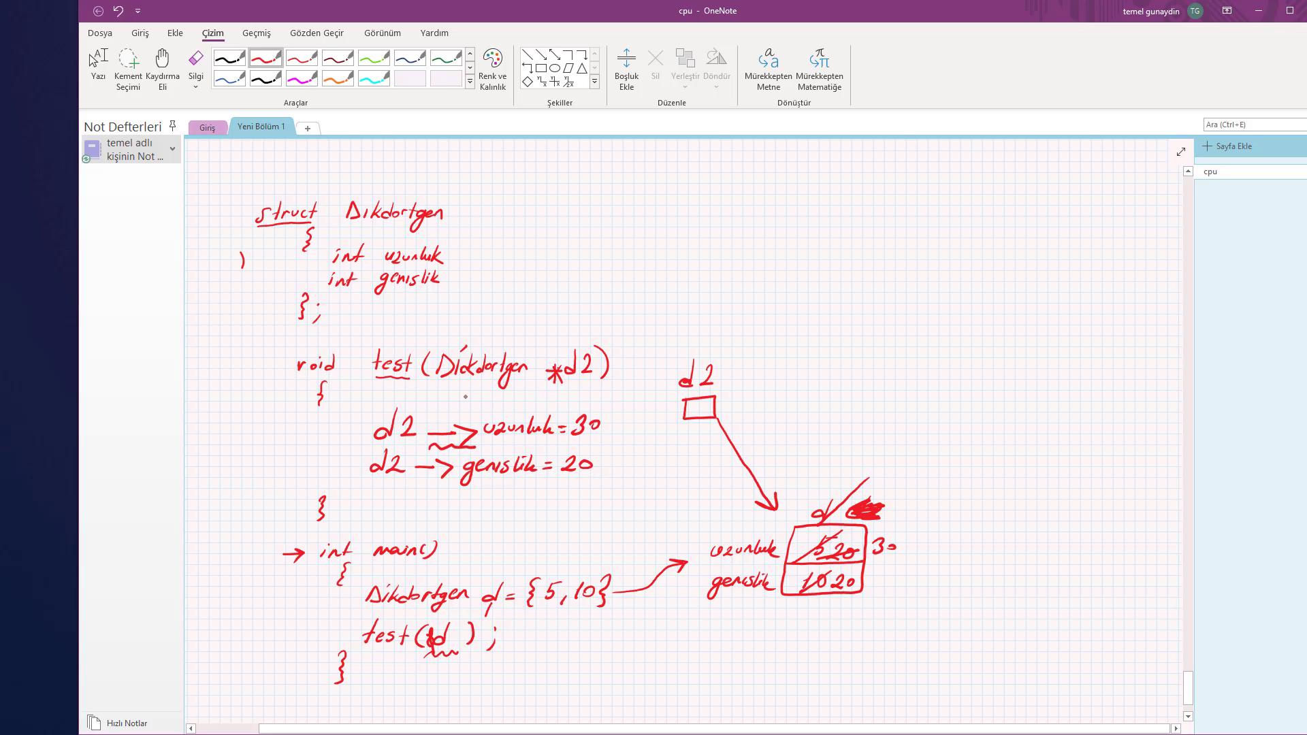
{"action": "mouse_move", "coordinate": [207, 429]}
{"action": "left_mouse_down"}
{"action": "mouse_move", "coordinate": [249, 444]}
{"action": "mouse_move", "coordinate": [202, 451]}
{"action": "left_mouse_up"}
- Complete (*d2).uzunluk at the left and draw an arrow pointing up at the dot operator
{"action": "left_click_drag", "start_coordinate": [275, 427], "coordinate": [320, 433]}
{"action": "left_click_drag", "start_coordinate": [320, 426], "coordinate": [347, 431]}
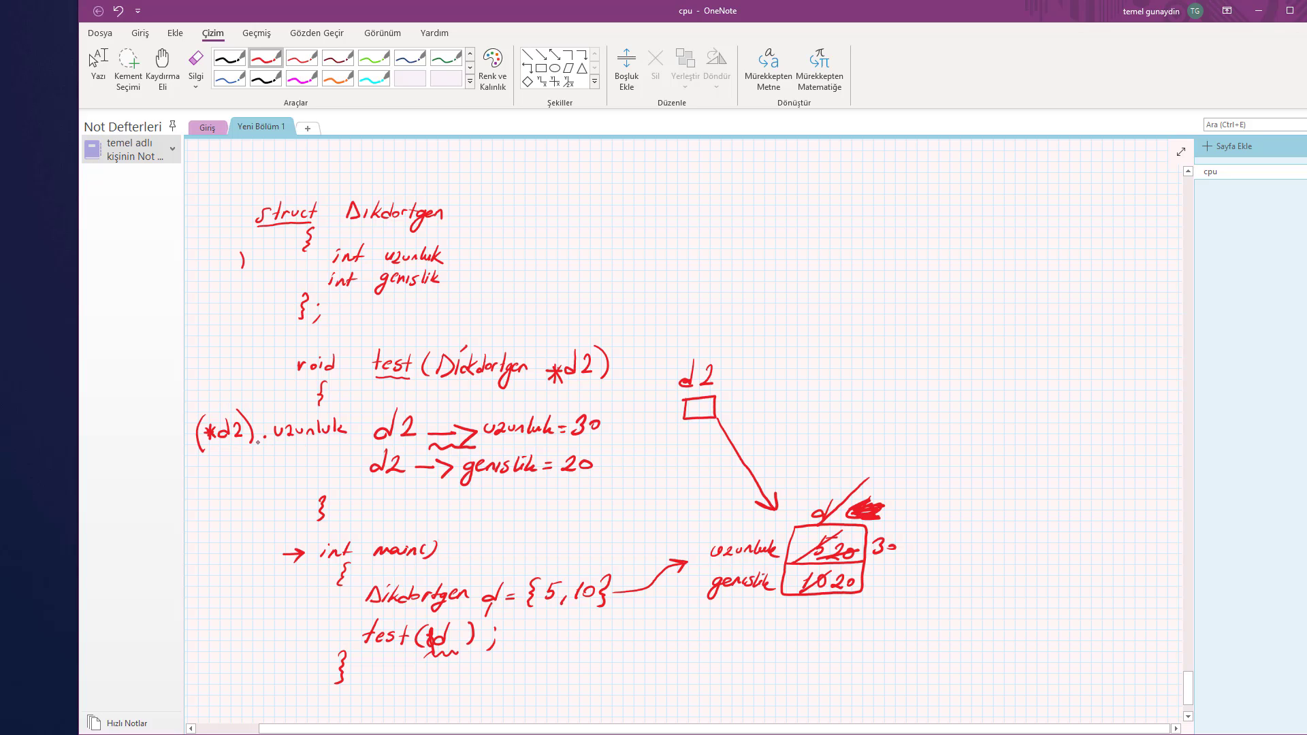
{"action": "mouse_move", "coordinate": [266, 444]}
{"action": "left_mouse_down"}
{"action": "mouse_move", "coordinate": [269, 478]}
{"action": "mouse_move", "coordinate": [269, 444]}
{"action": "mouse_move", "coordinate": [231, 478]}
{"action": "left_mouse_up"}
- Thicken both -> arrowheads and circle the d argument in test(&d)
{"action": "left_click_drag", "start_coordinate": [458, 433], "coordinate": [471, 430]}
{"action": "left_click_drag", "start_coordinate": [436, 461], "coordinate": [439, 476]}
{"action": "mouse_move", "coordinate": [449, 621]}
{"action": "left_mouse_down"}
{"action": "mouse_move", "coordinate": [435, 673]}
{"action": "mouse_move", "coordinate": [444, 621]}
{"action": "left_mouse_up"}
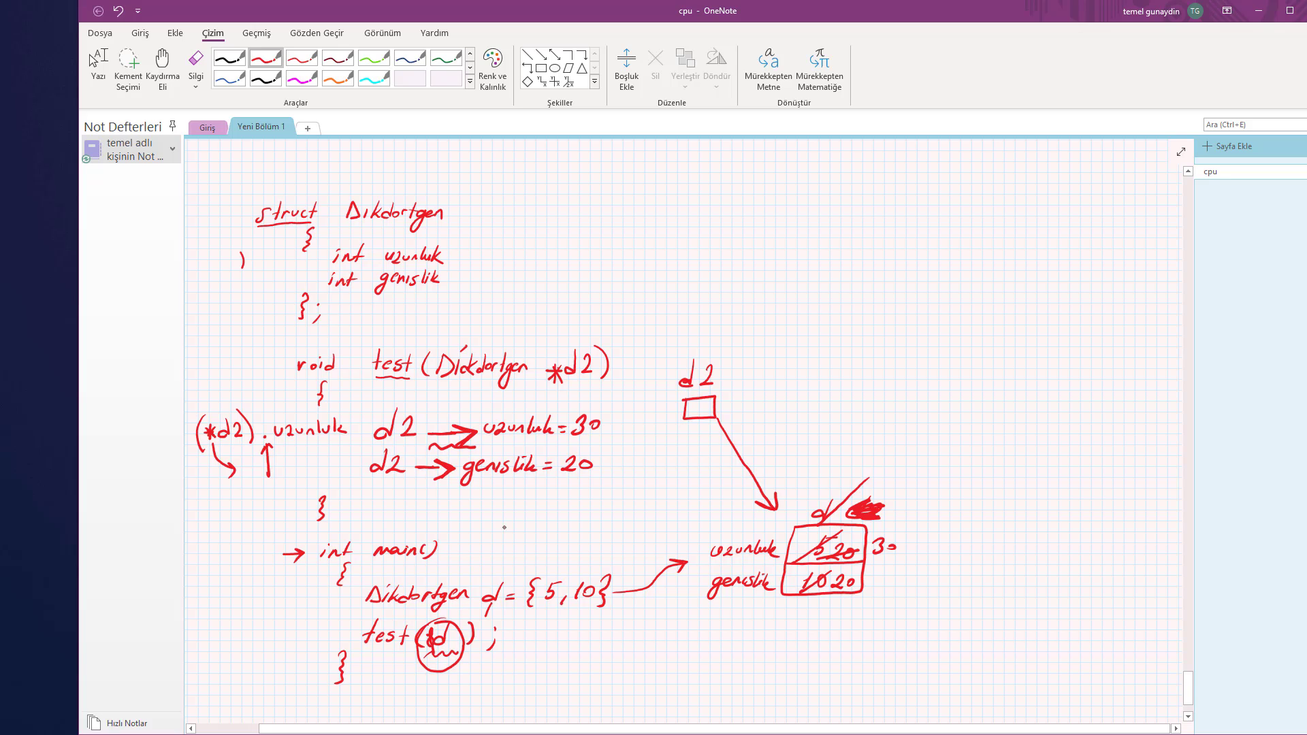